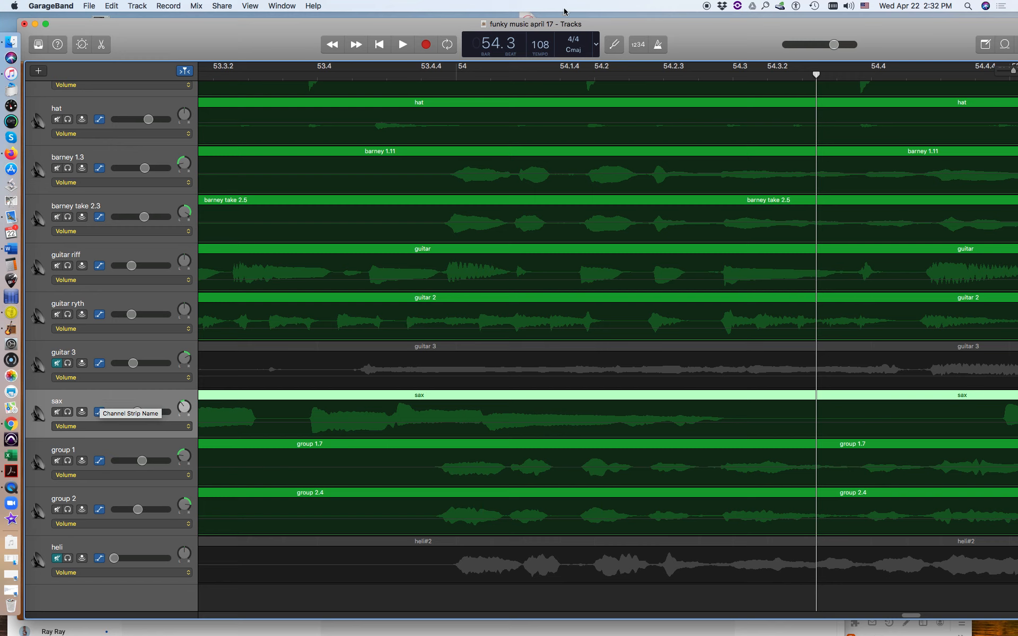
Play the end of the song, solo the sax track, and replay the sax ending from about 60.3
click(403, 45)
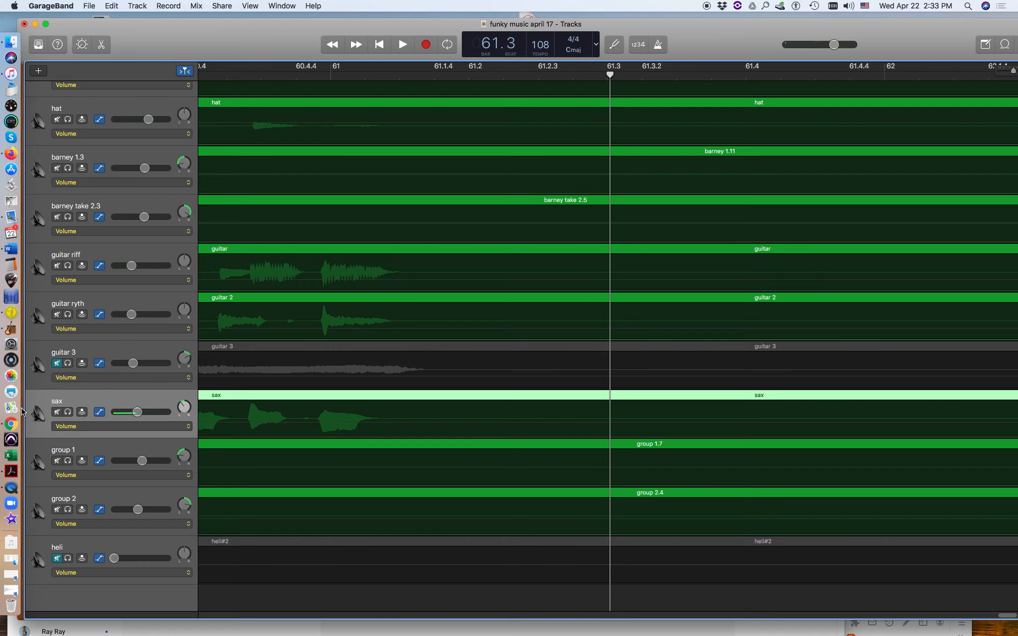
click(68, 413)
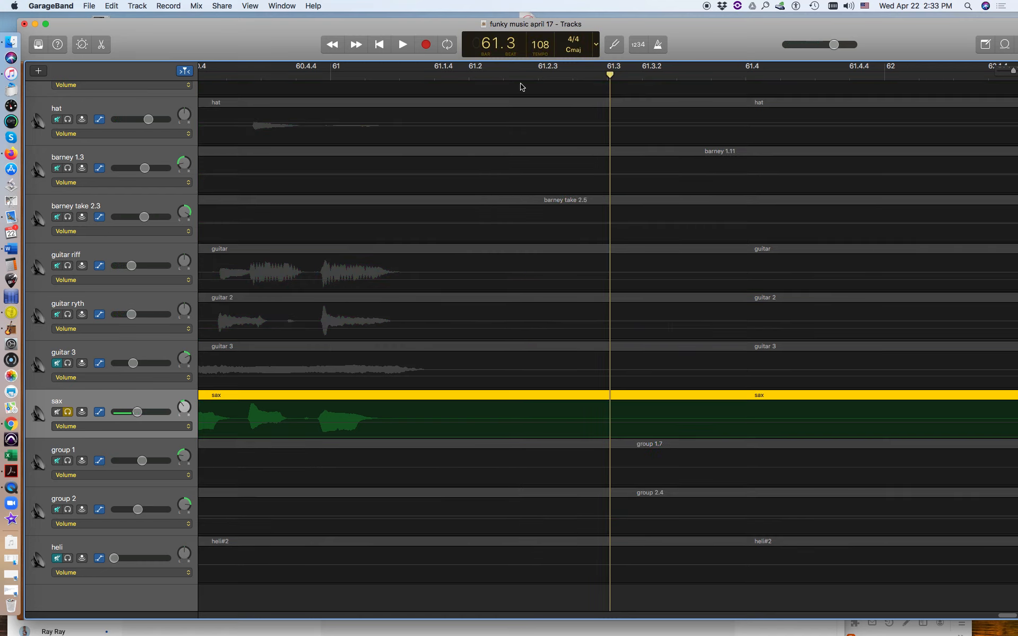
drag(610, 75, 252, 123)
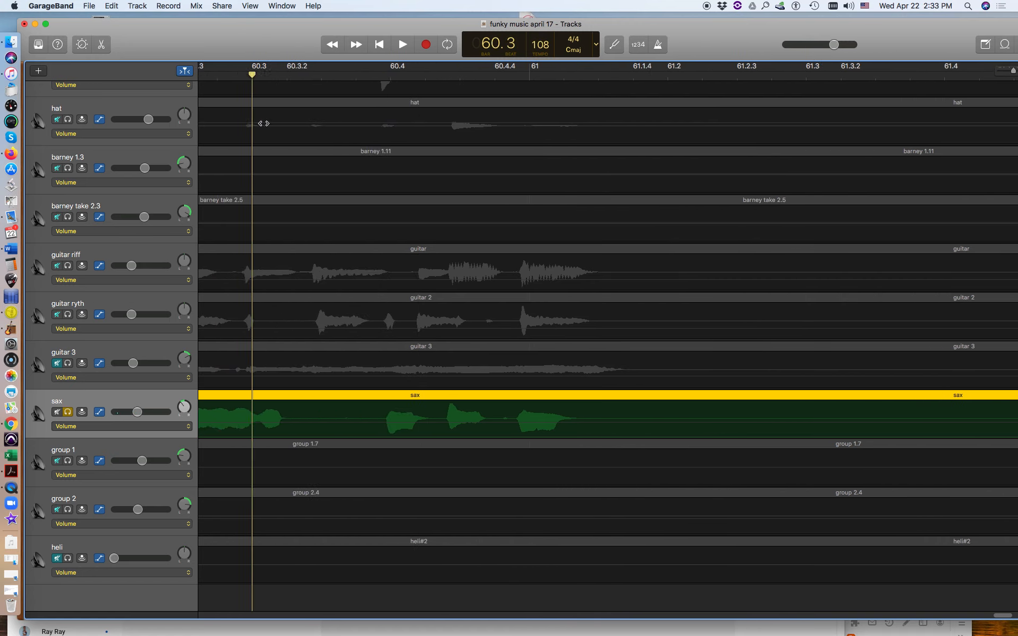
key(space)
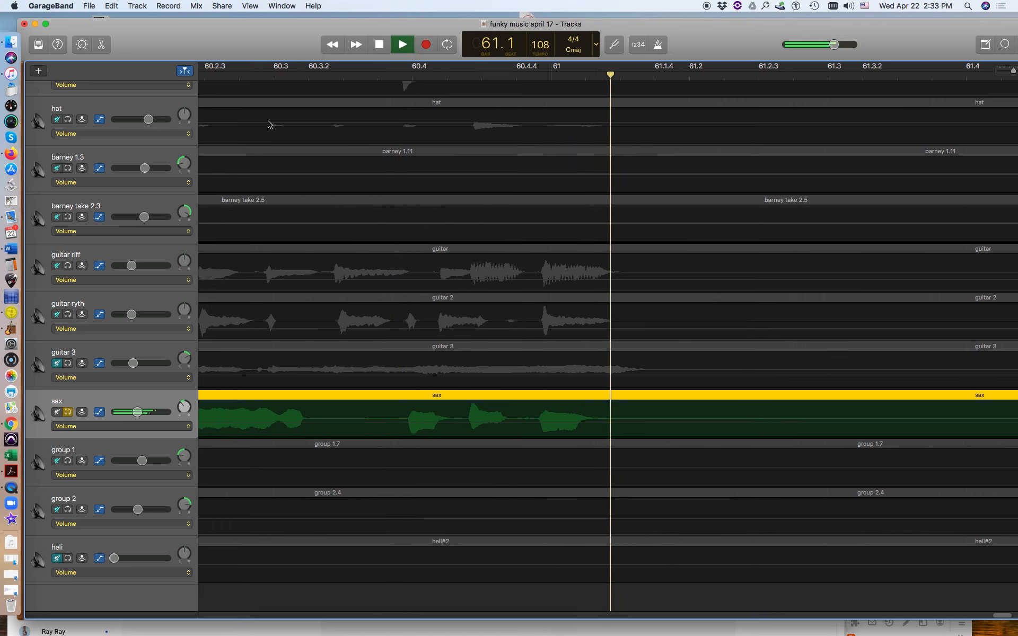
key(space)
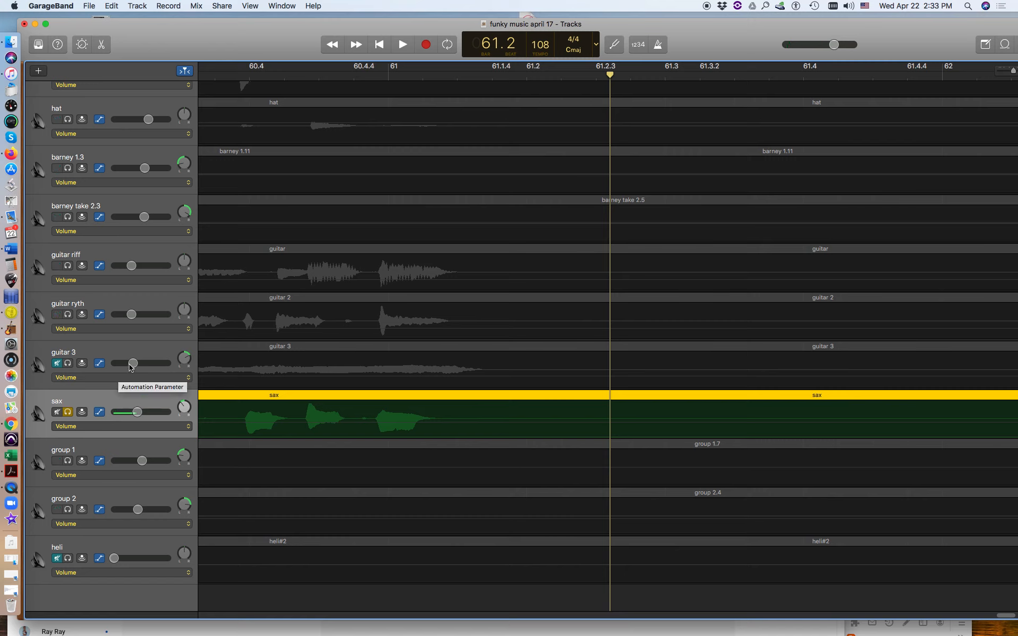
Hide the automation lanes for all tracks and show them again
click(196, 7)
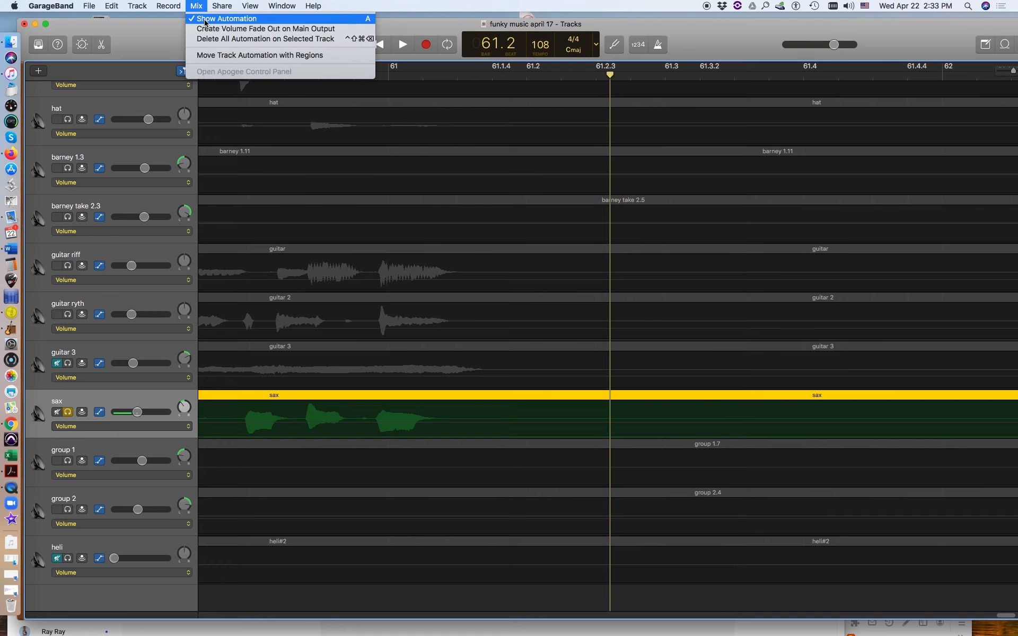
click(204, 17)
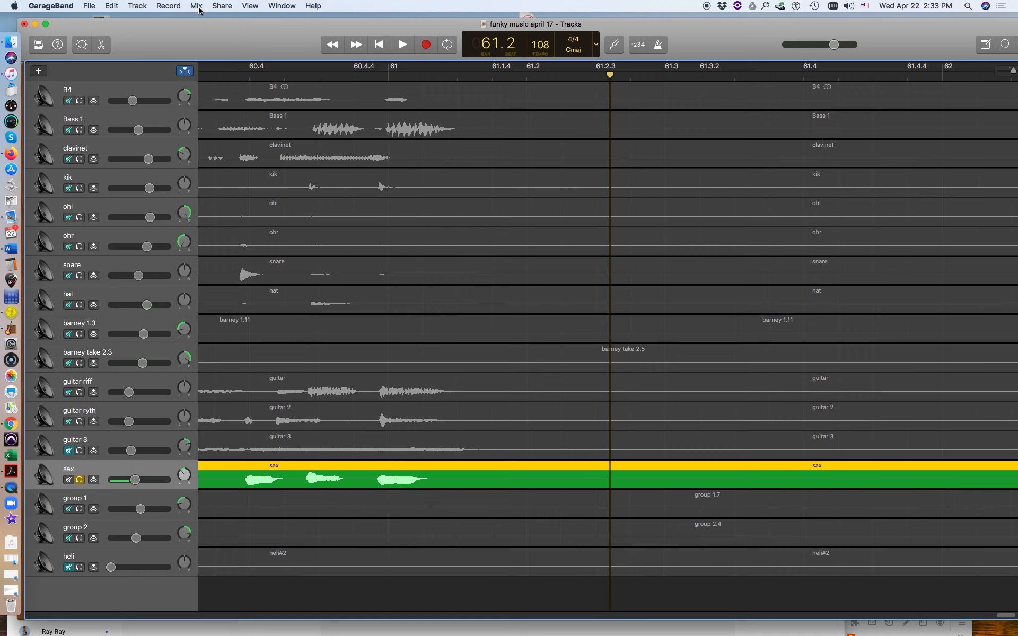
click(197, 6)
click(202, 20)
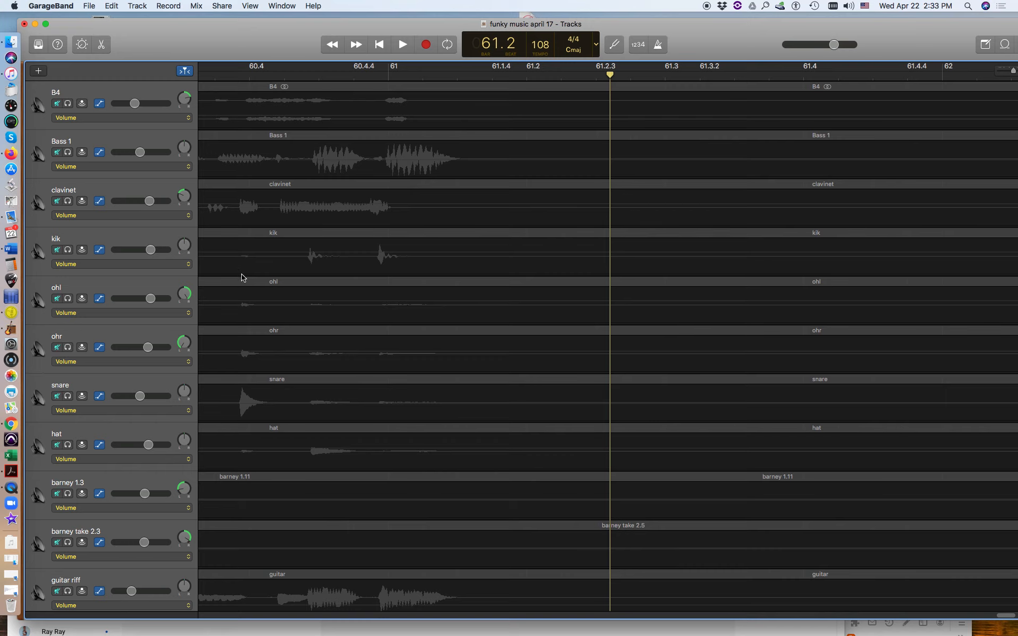
scroll(243, 272, down, 4)
scroll(243, 278, down, 10)
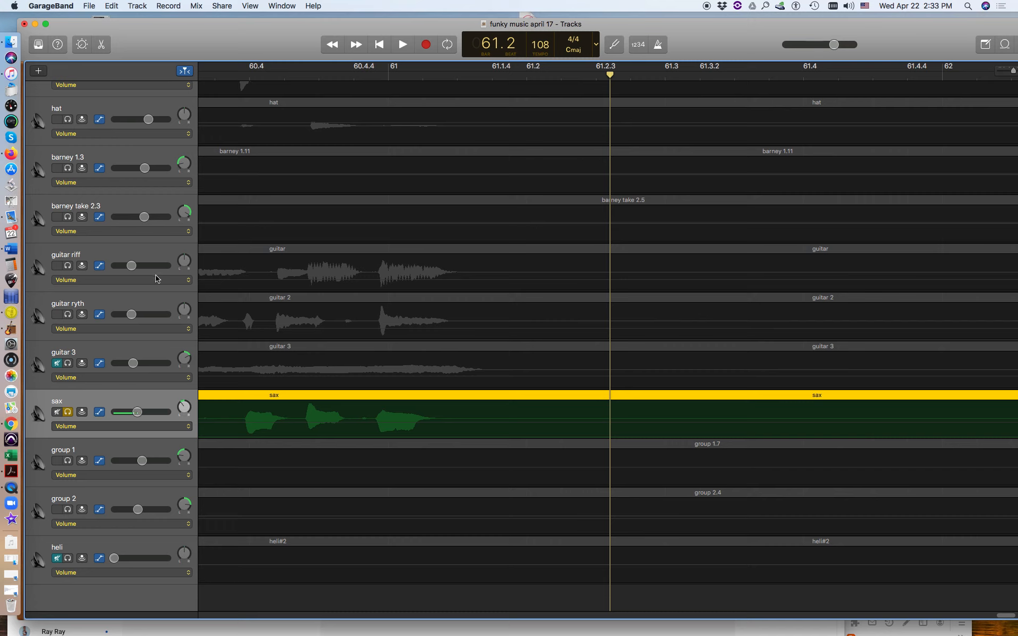
Switch the sax track's automation parameter to Echo and raise the track's Master Echo level slightly
click(188, 428)
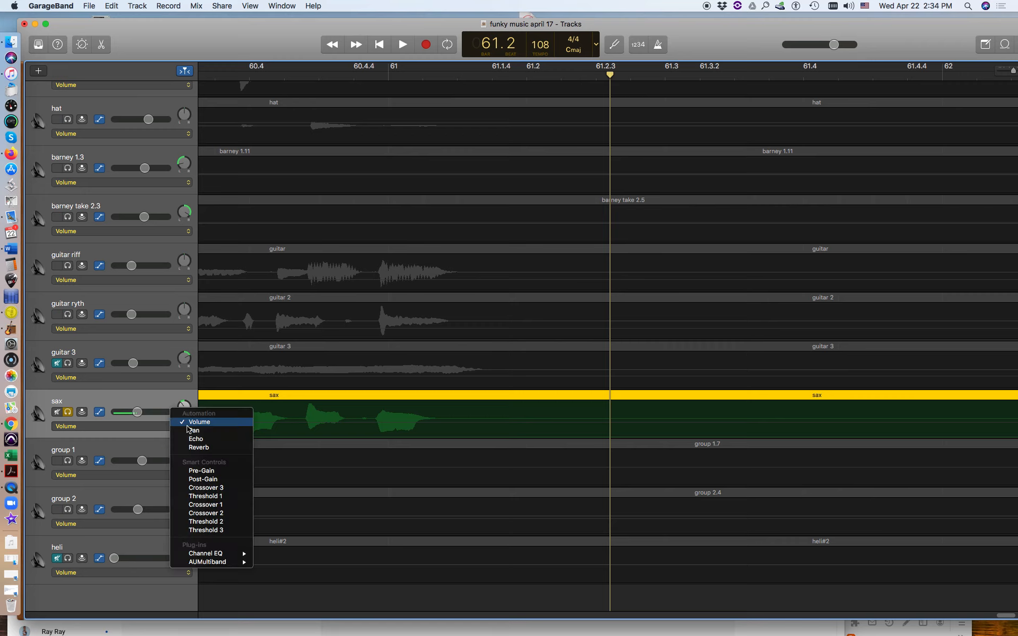
click(220, 442)
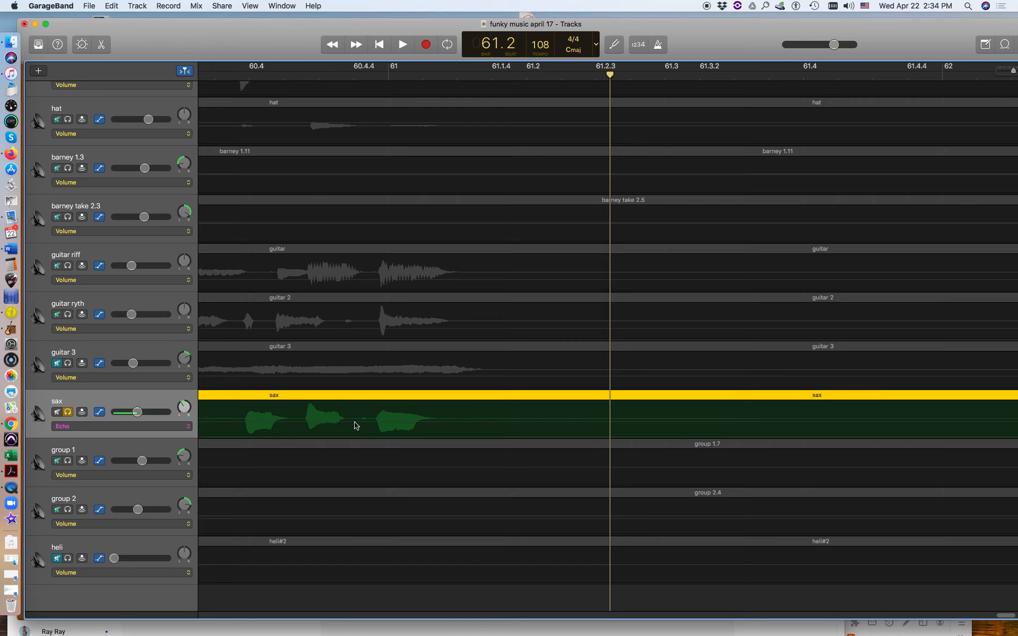
click(82, 45)
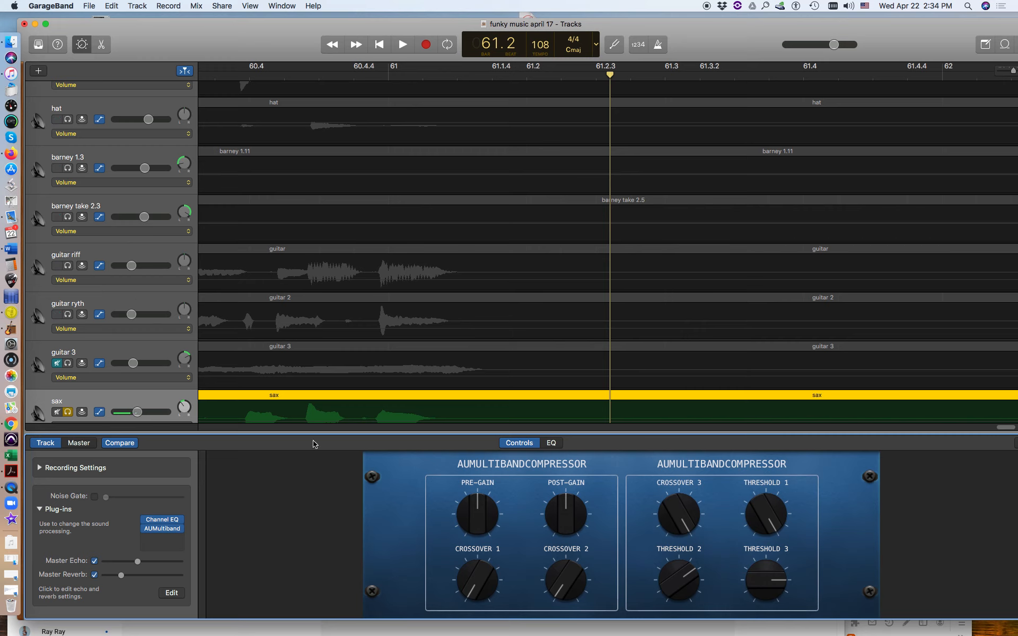
scroll(320, 284, down, 5)
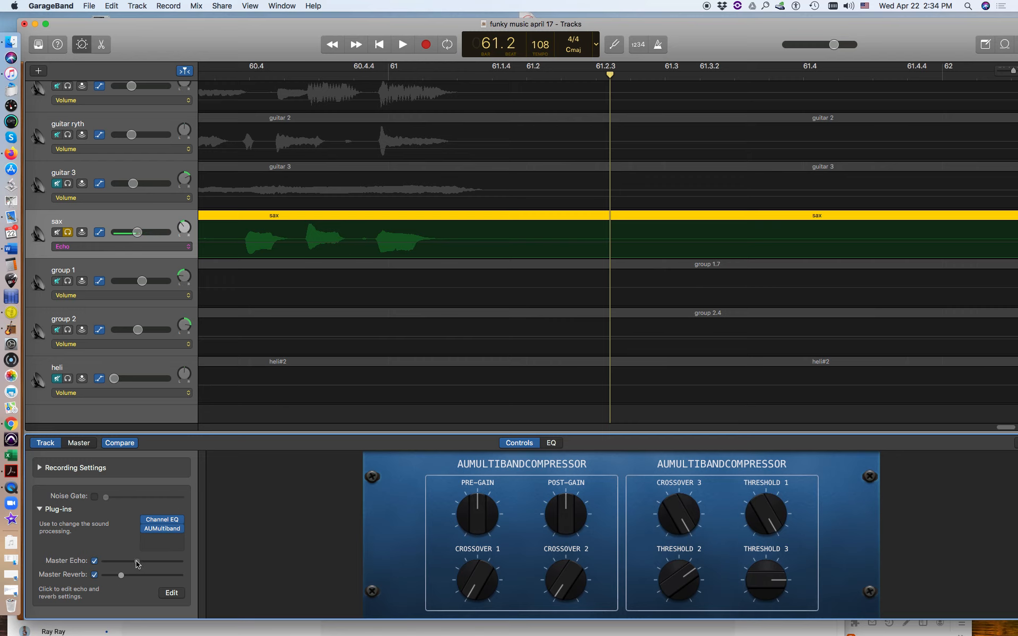
mouse_move(136, 564)
mouse_down()
mouse_move(112, 570)
mouse_move(146, 577)
mouse_up()
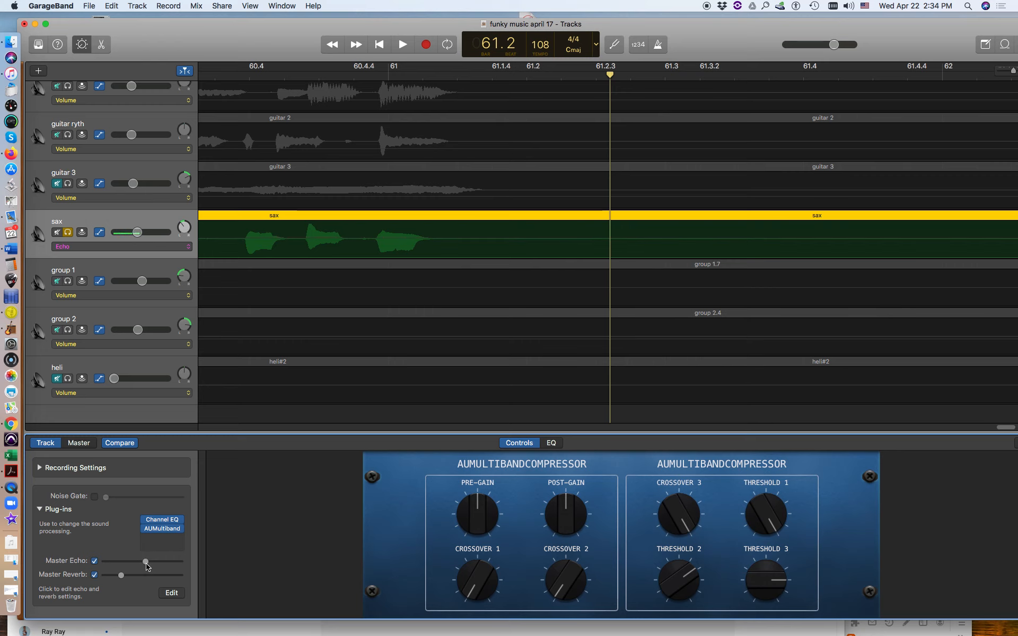
click(81, 46)
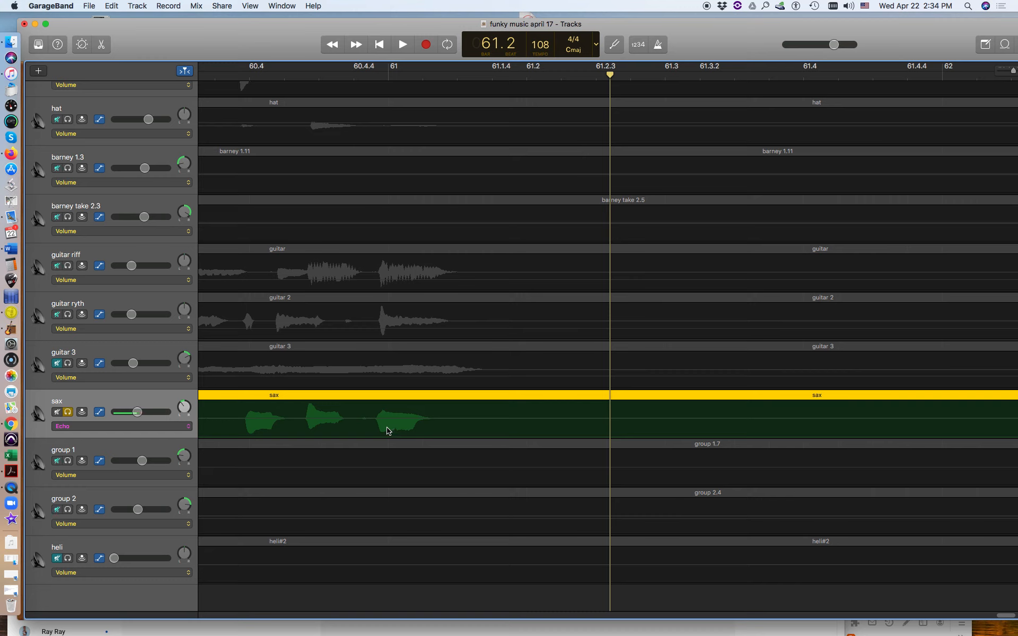
Add two close echo automation points just before the last sax note and lower the second to −∞ dB at about 60.4.3.231
click(348, 418)
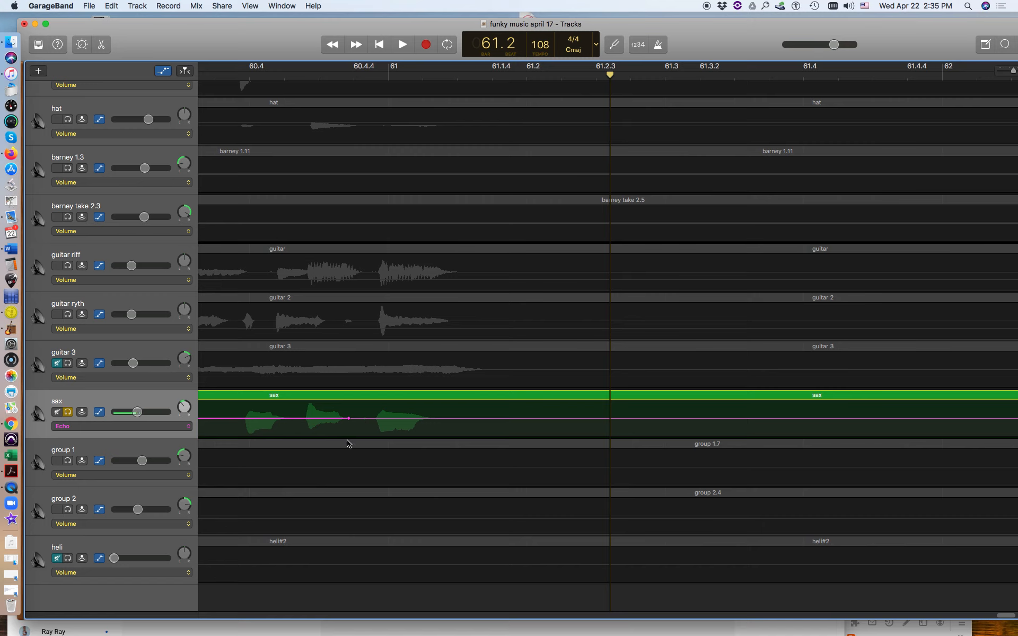
drag(950, 33, 910, 33)
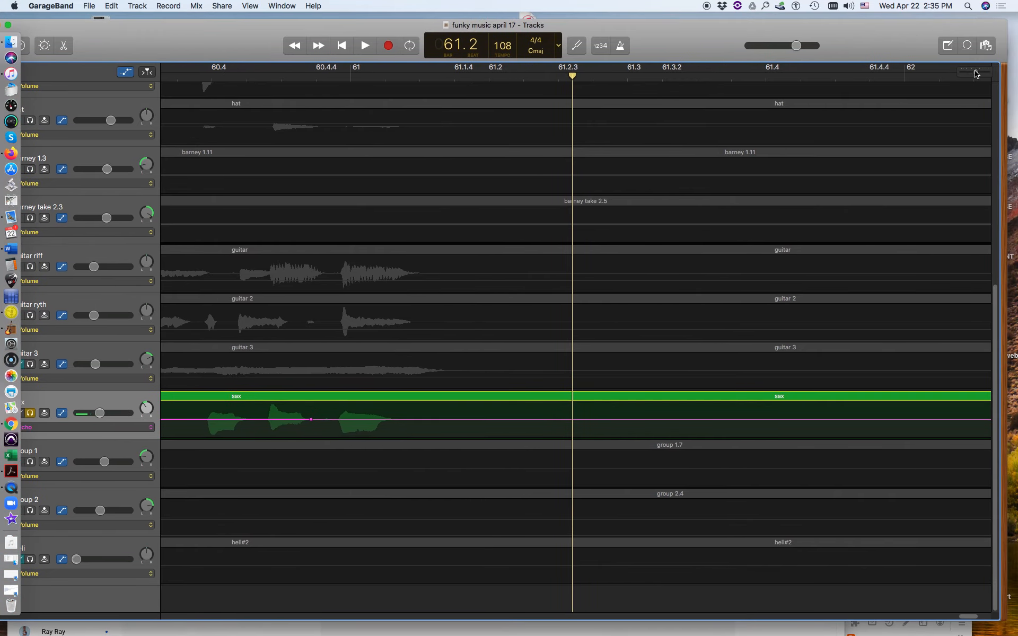
drag(976, 73, 978, 72)
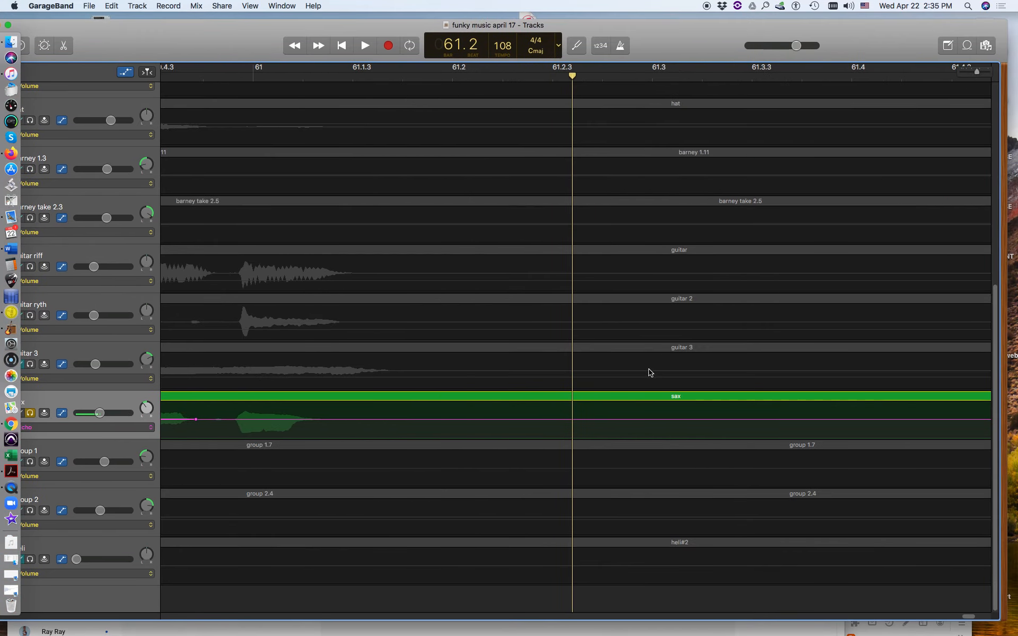
scroll(626, 386, left, 5)
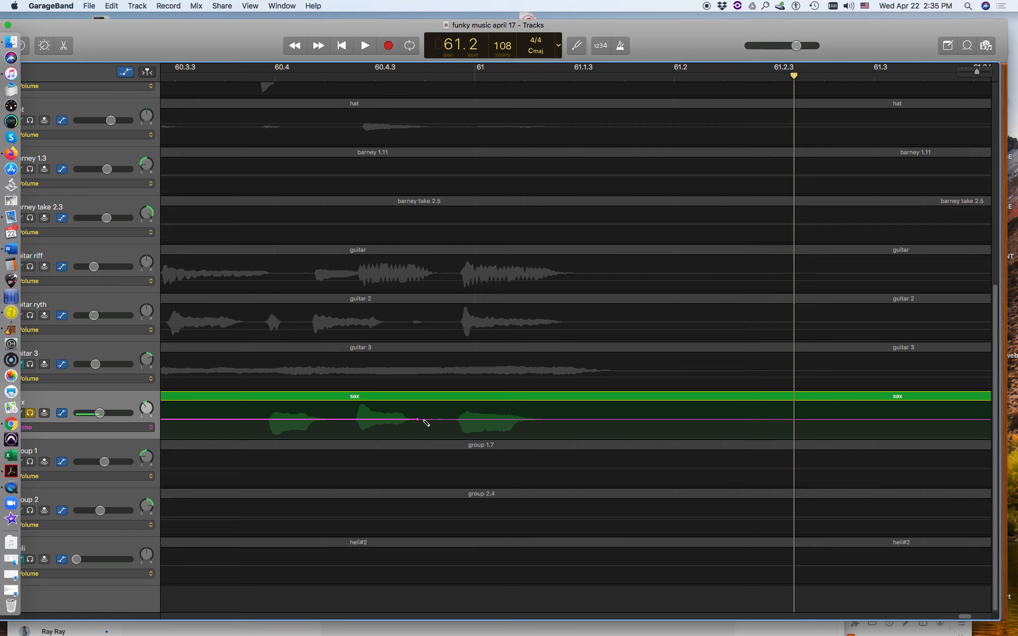
click(423, 419)
drag(424, 419, 423, 438)
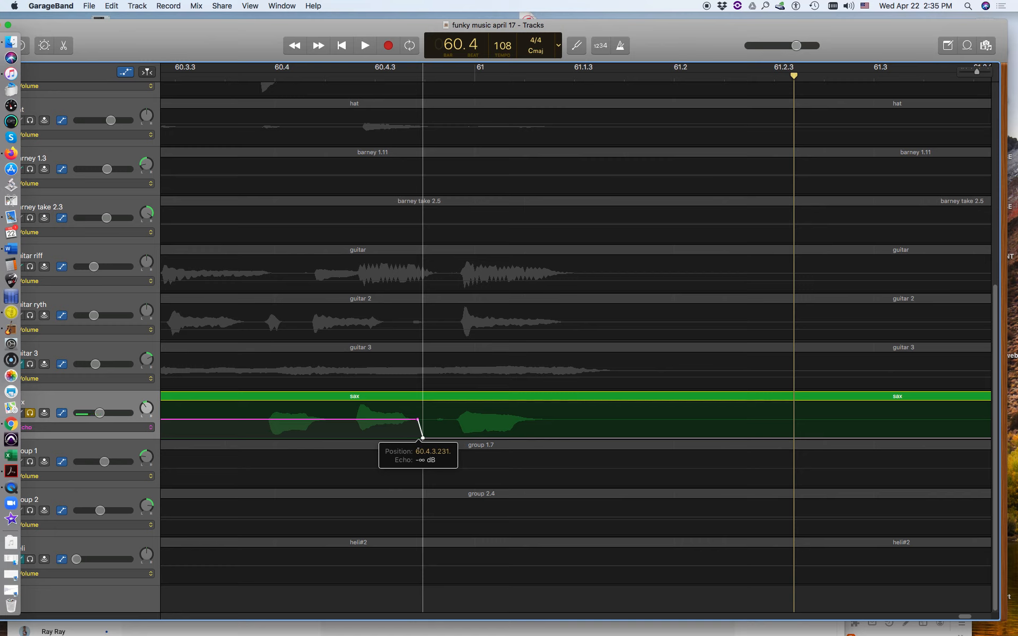
drag(423, 438, 423, 438)
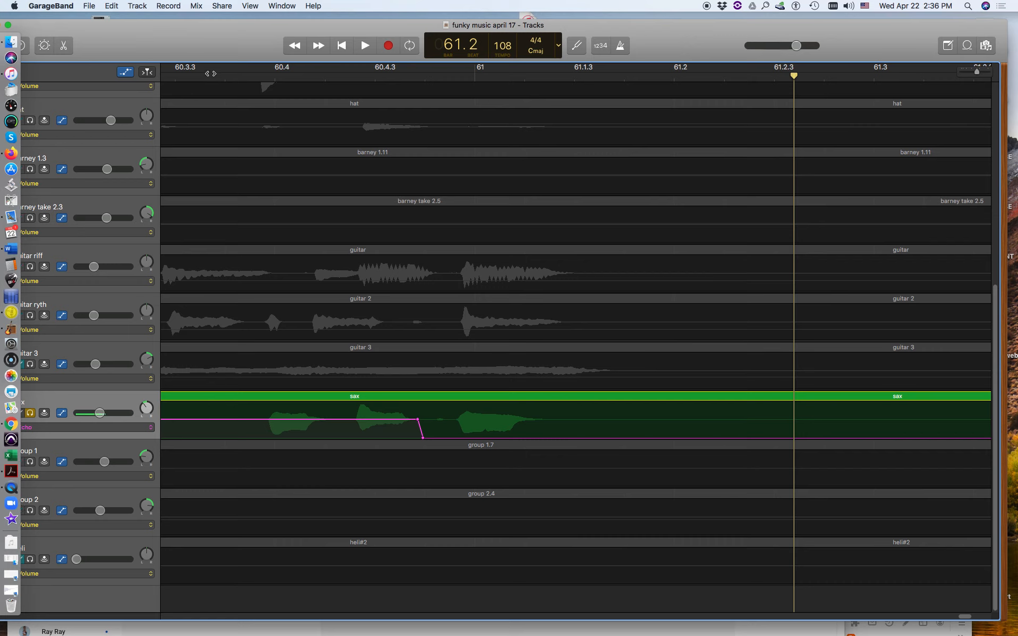
Play the soloed sax ending twice from just after 60.3.3 to check the echo cut
click(210, 73)
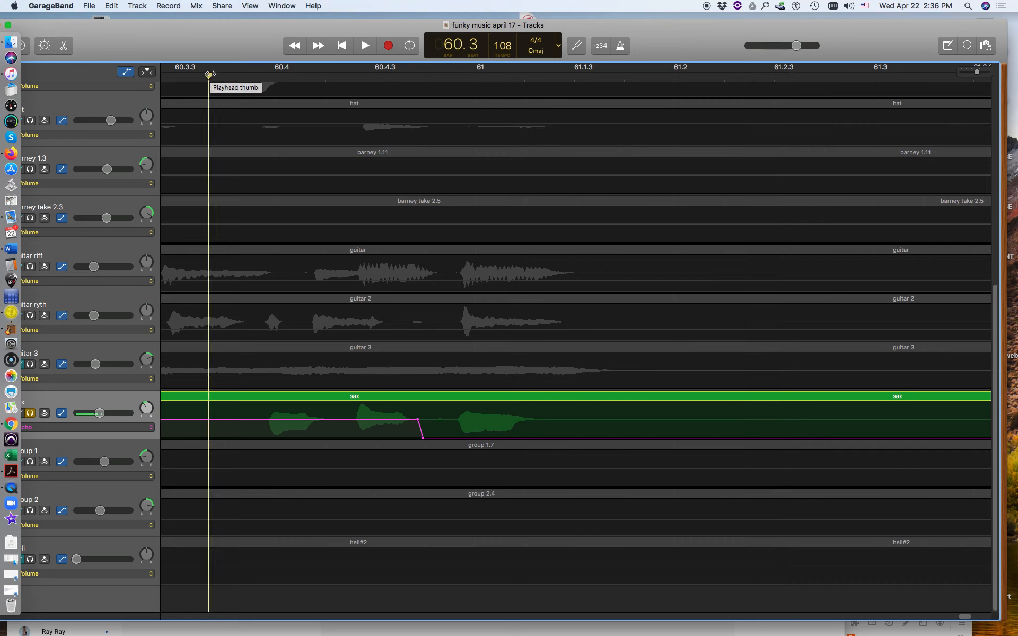
key(space)
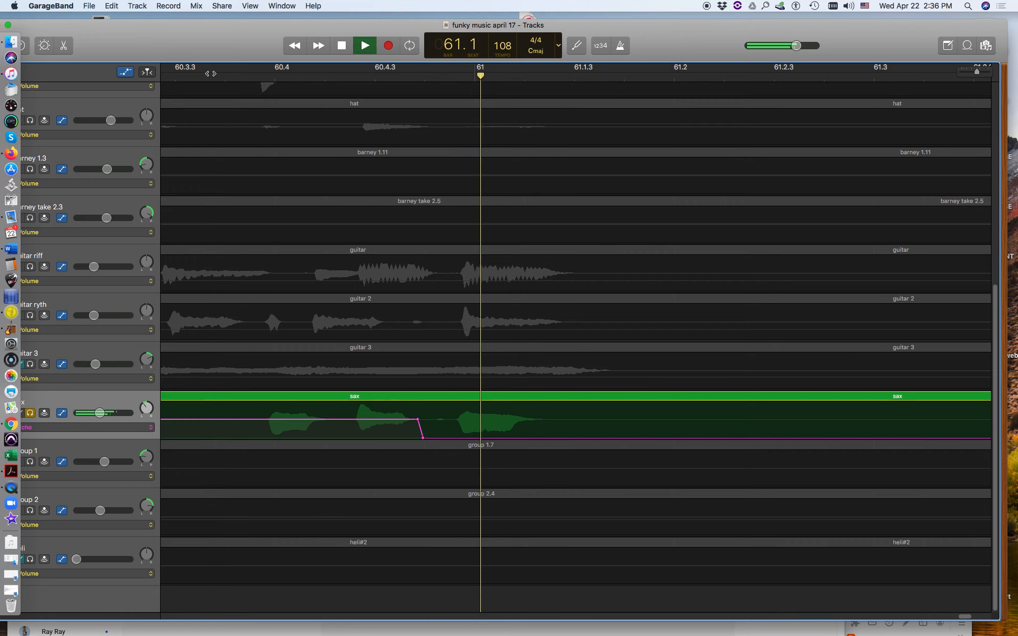
key(space)
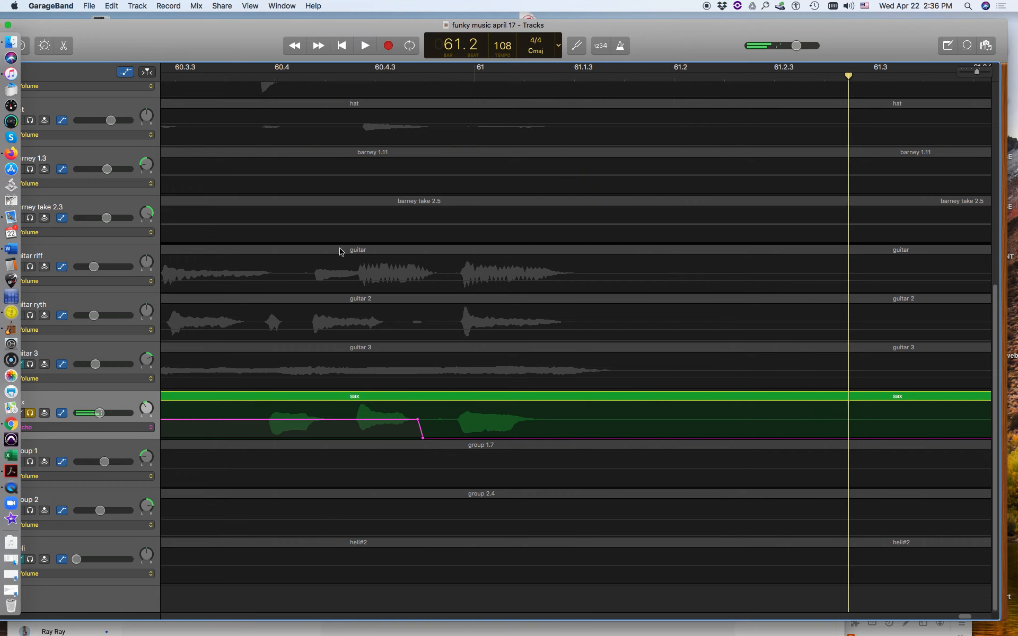
click(200, 78)
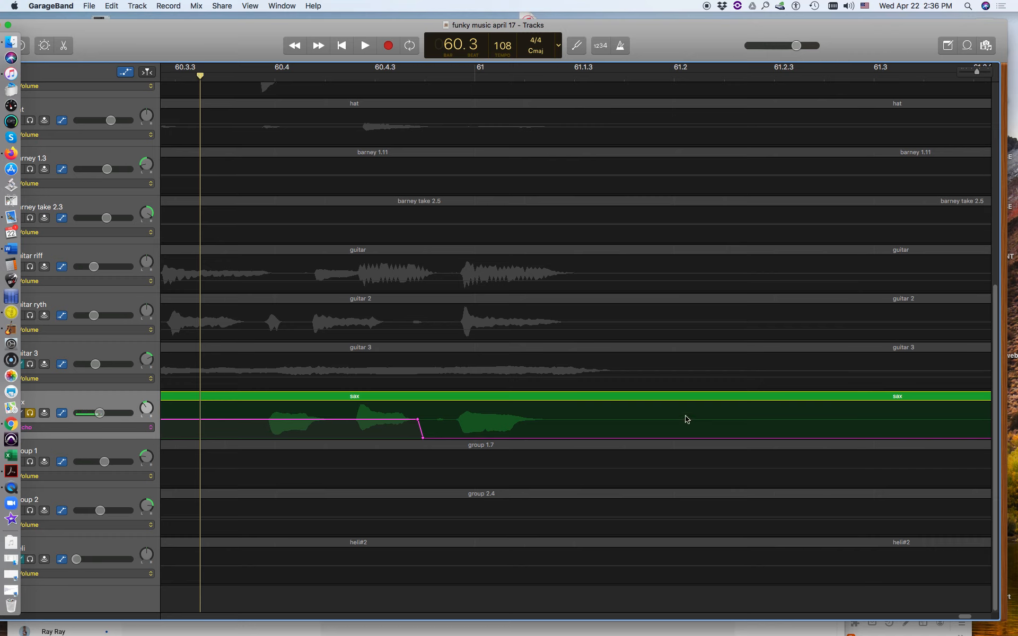
key(space)
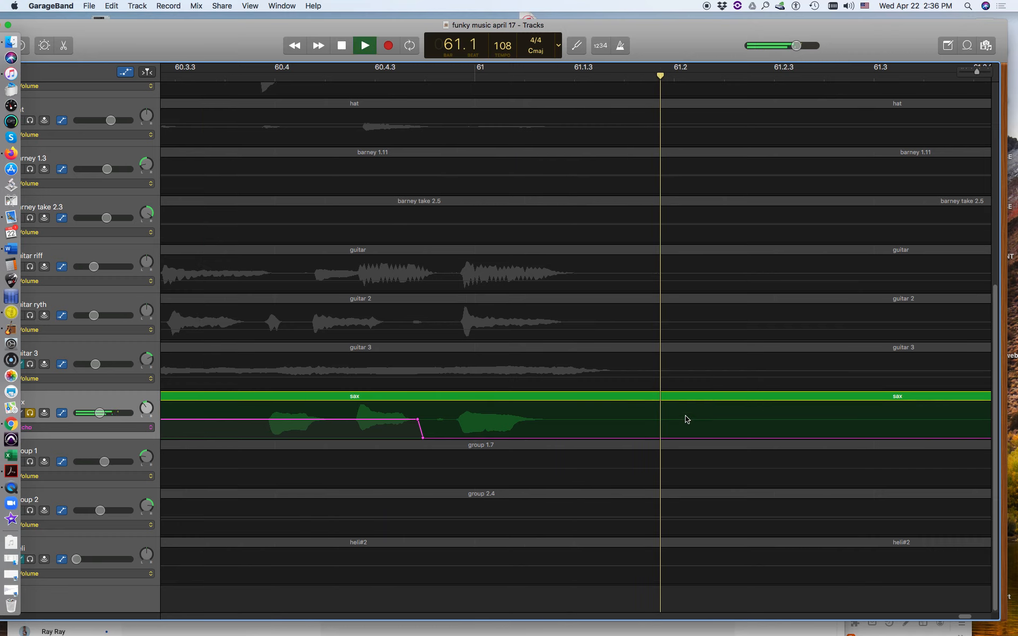
key(space)
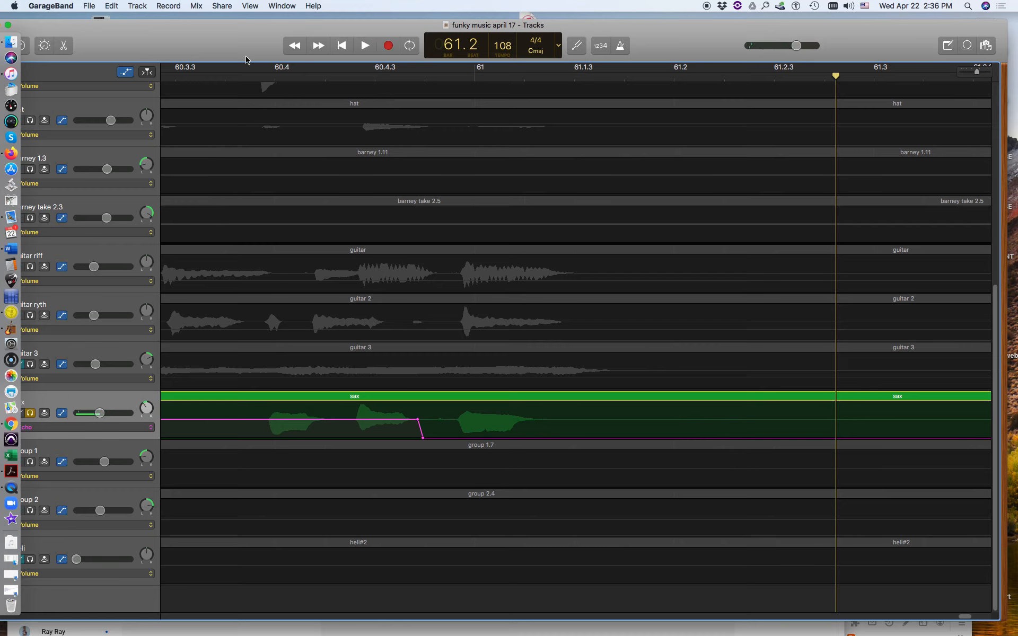
Switch the sax automation to Reverb, add two points before the last note, and lower the second to the minimum
drag(190, 34, 235, 26)
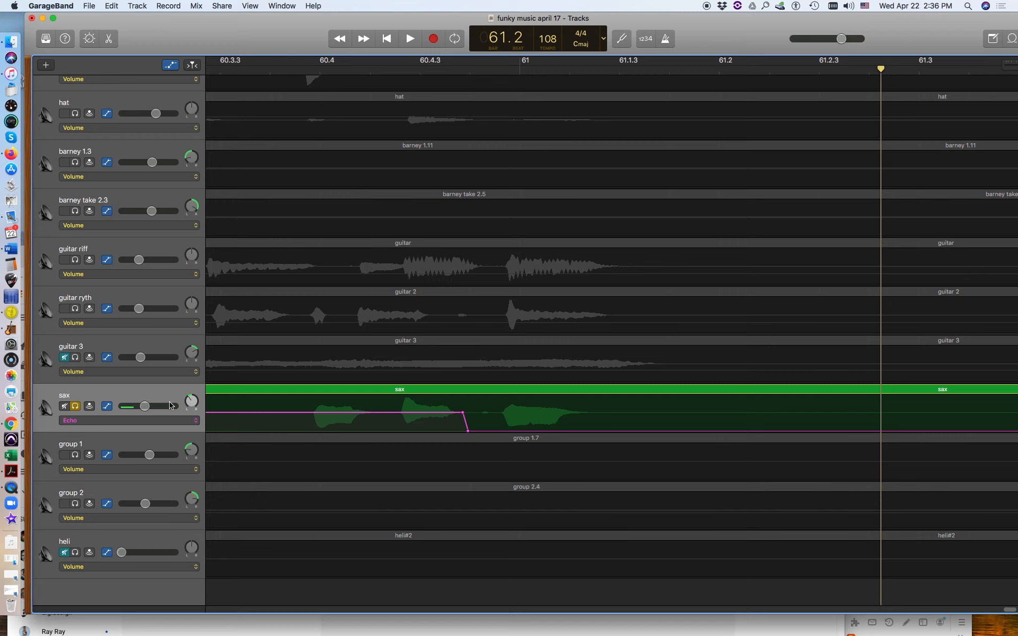
click(197, 421)
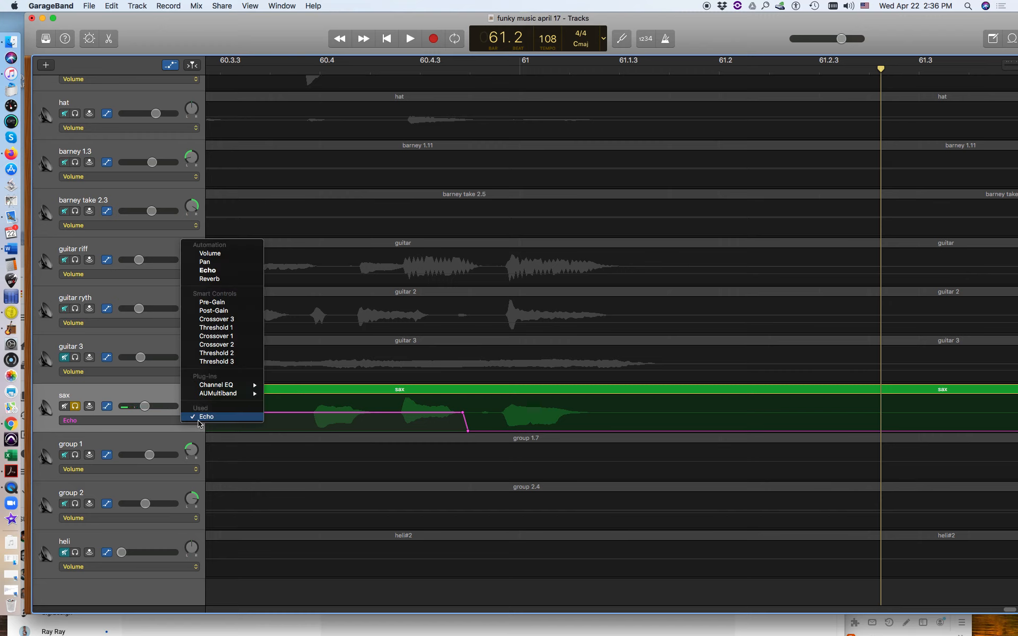
click(234, 279)
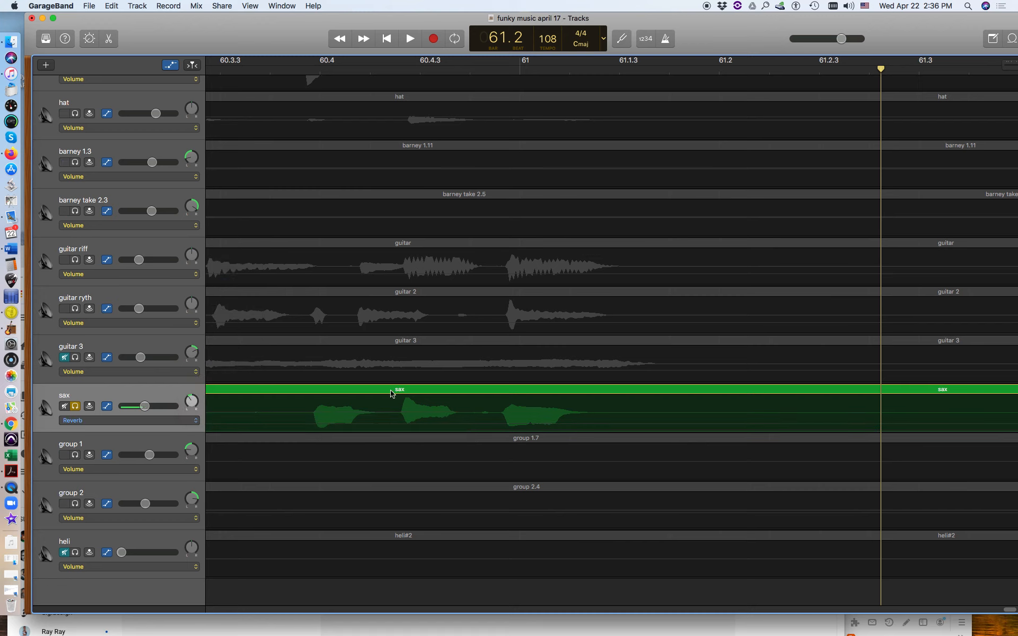
click(461, 423)
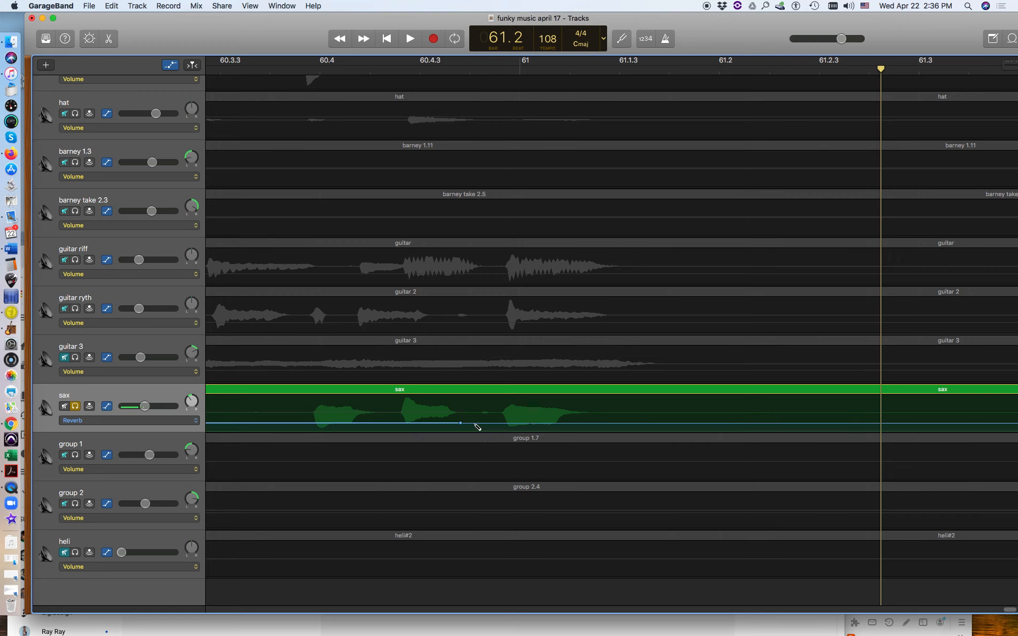
click(475, 423)
drag(475, 423, 475, 431)
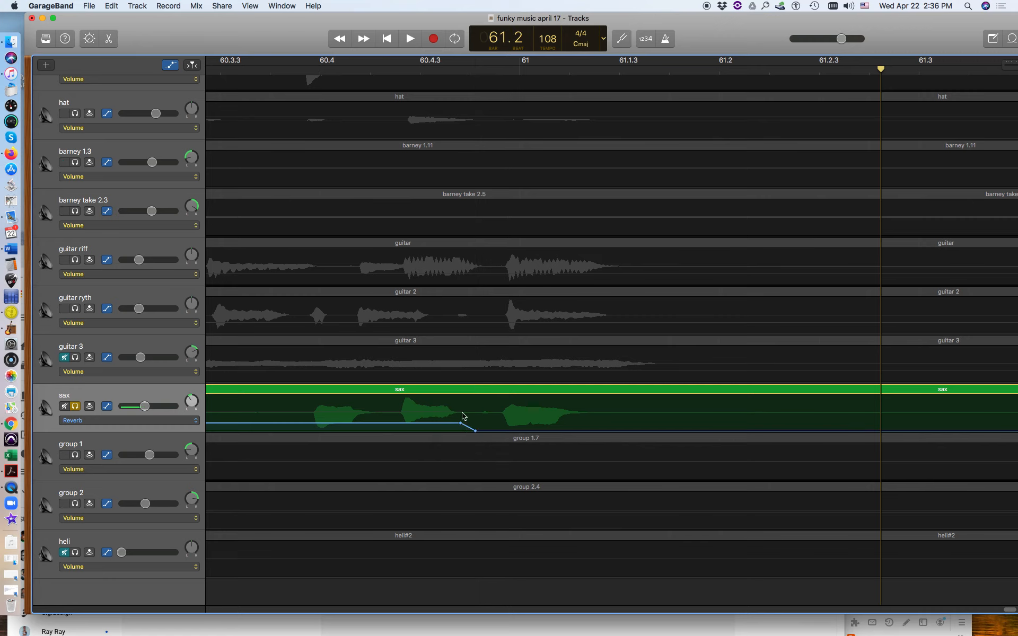
Play the soloed sax ending from just before 60.4 to check the reverb cut
click(296, 67)
key(space)
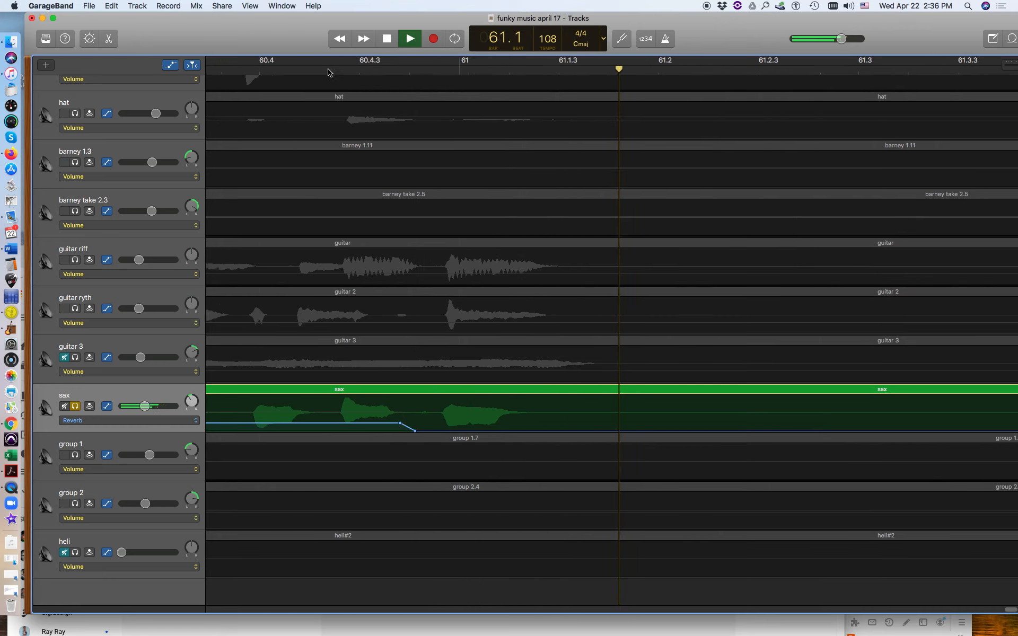
key(space)
Show the sax track's Smart Controls and play from 57.2 past the ending to watch the Master Echo and Master Reverb sliders
key(Left)
key(Left)
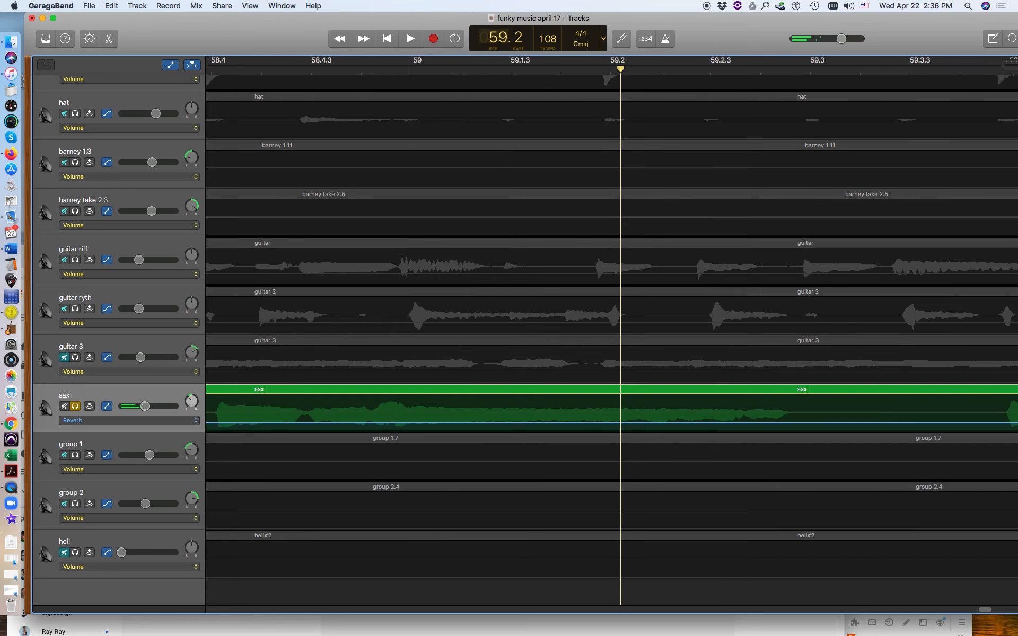
key(Left)
key(Left)
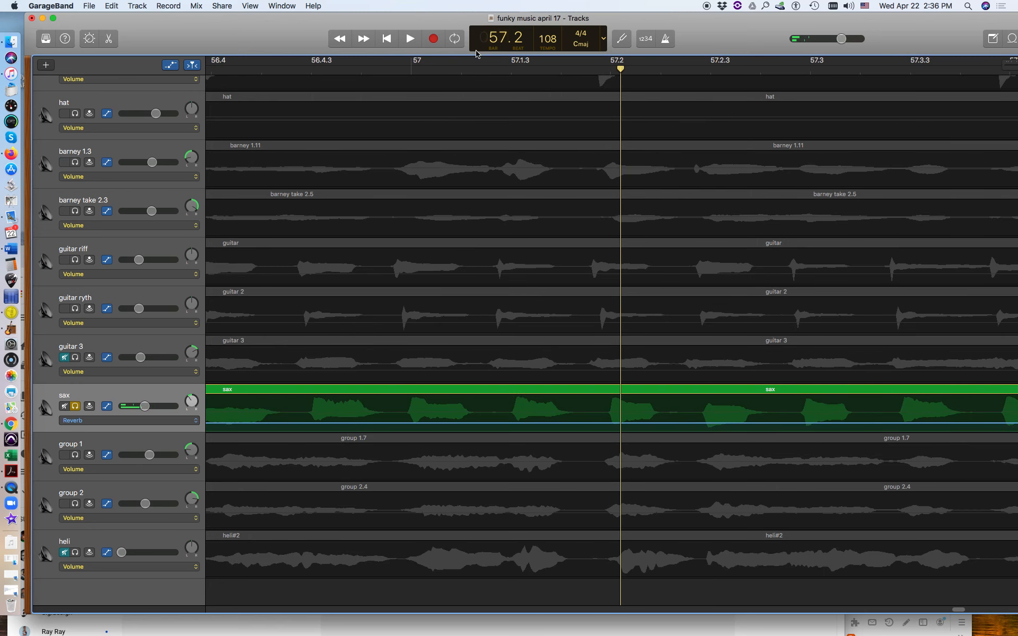
click(90, 40)
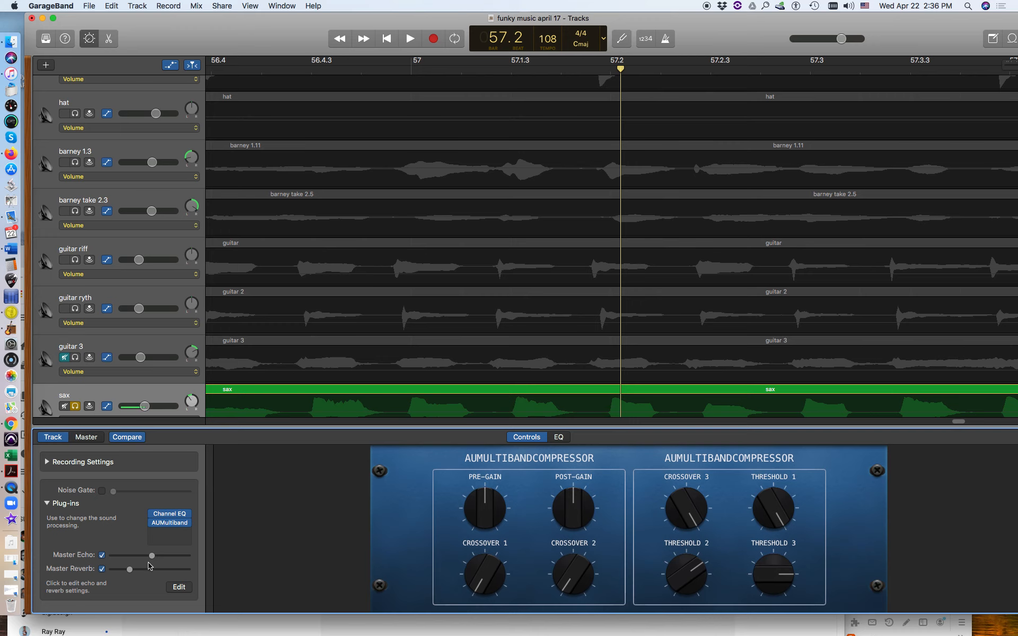
click(411, 39)
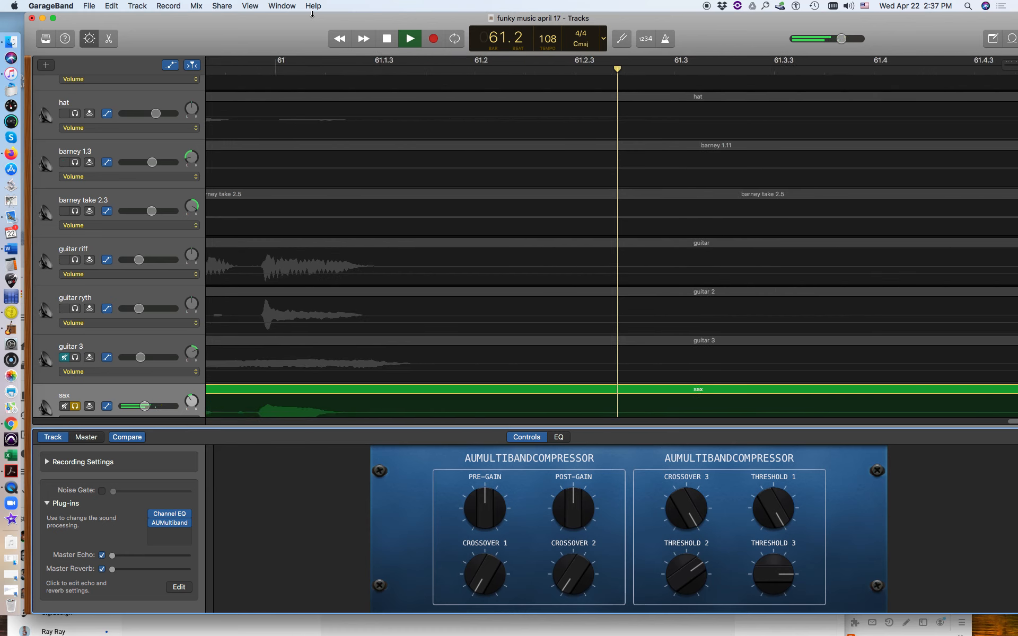
click(387, 38)
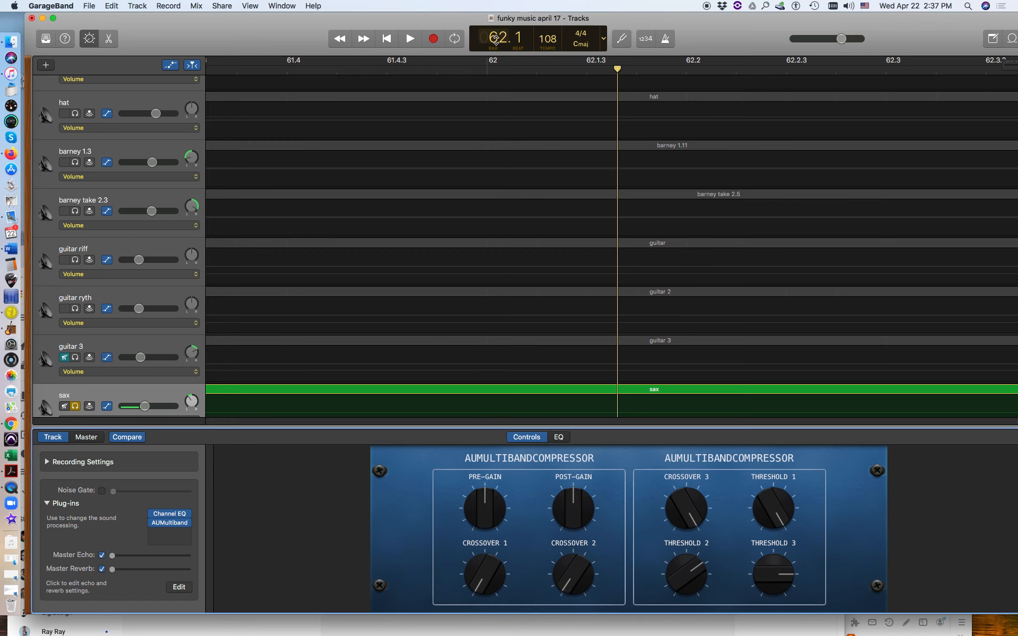
Zoom the timeline out to the song's last bars and replay the sax ending from midway through bar 60, watching the echo and reverb sliders
drag(494, 38, 494, 59)
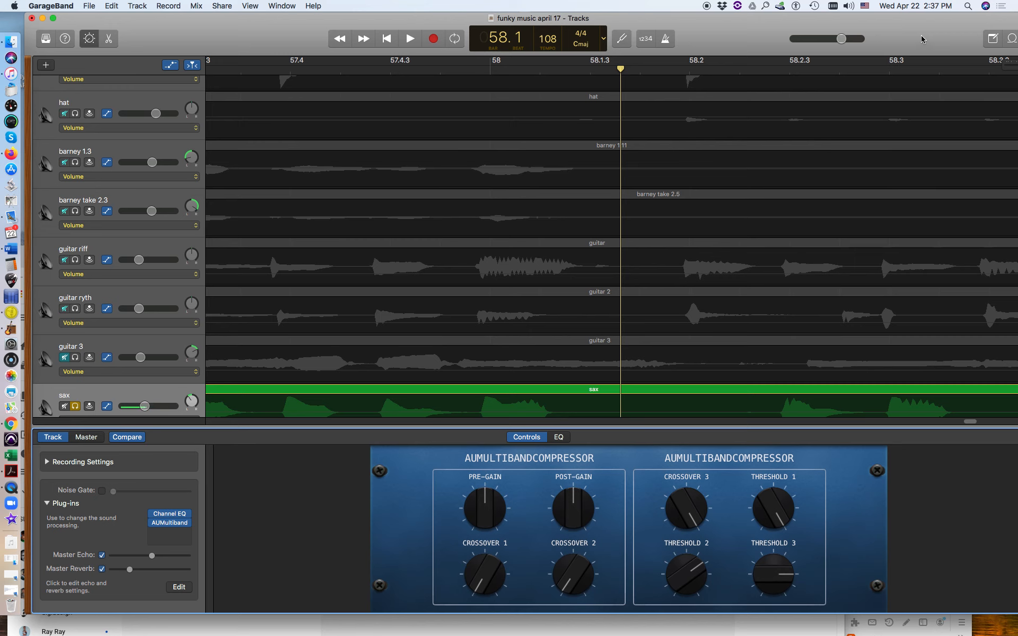
drag(922, 40, 872, 35)
drag(974, 66, 945, 64)
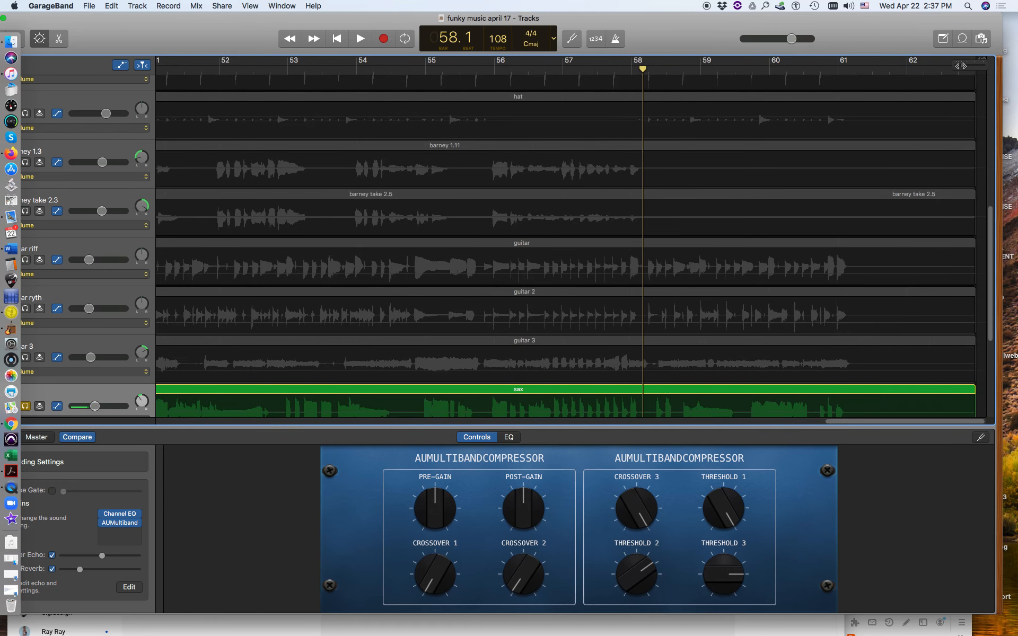
click(813, 70)
key(space)
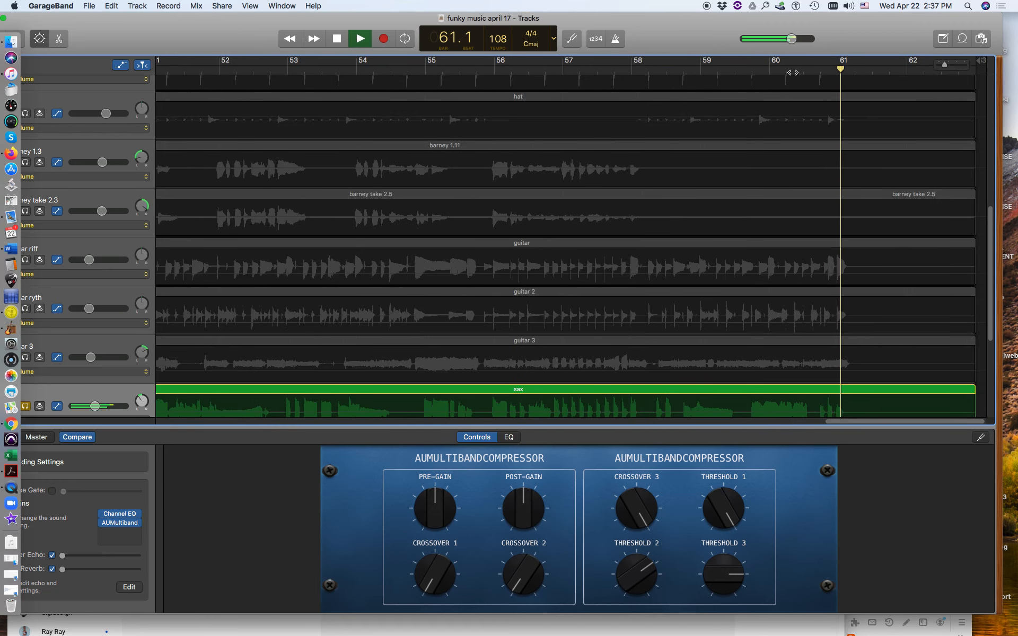
key(space)
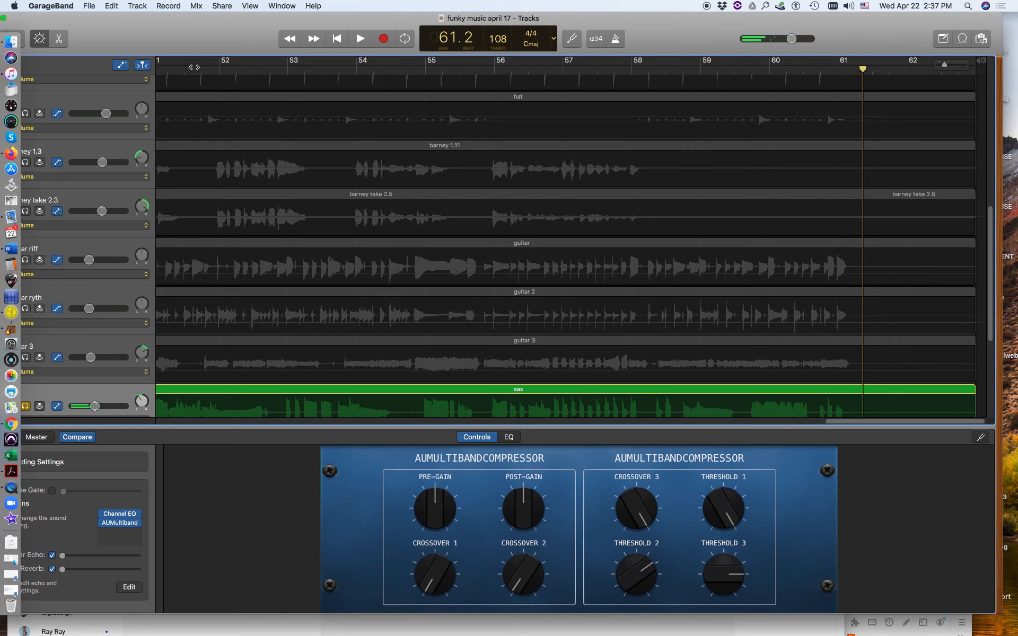
drag(205, 38, 250, 43)
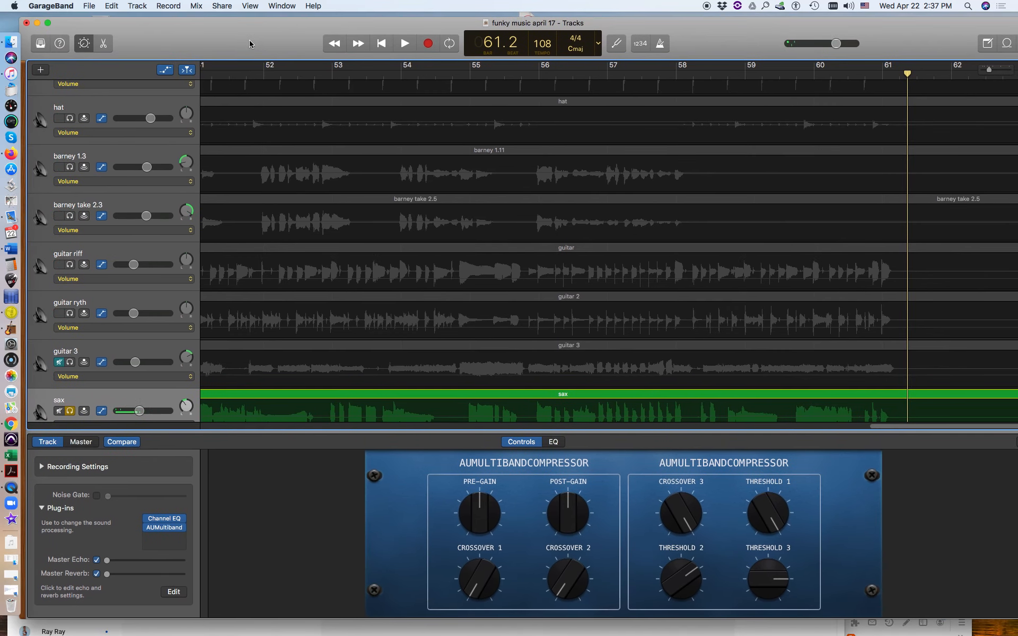